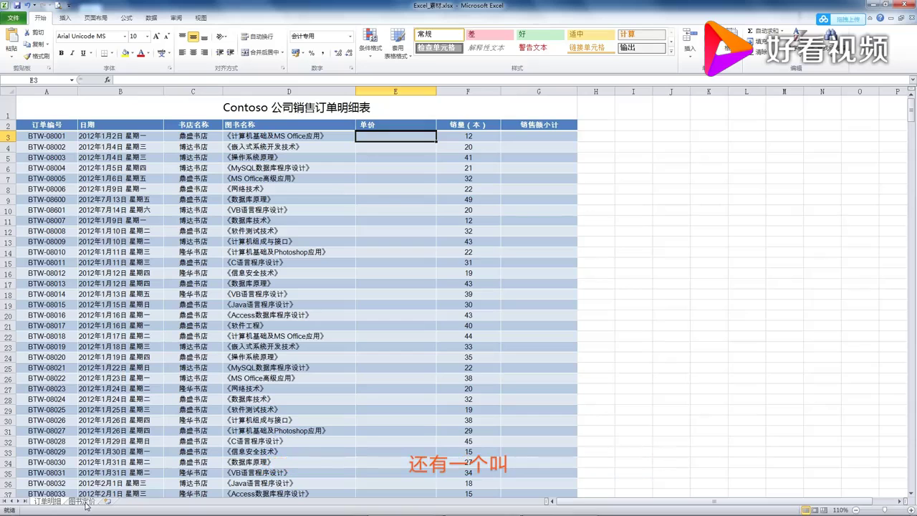
Compare the empty 单价 column on the 订单明细 sheet with the book prices on the 图书定价 sheet
click(86, 503)
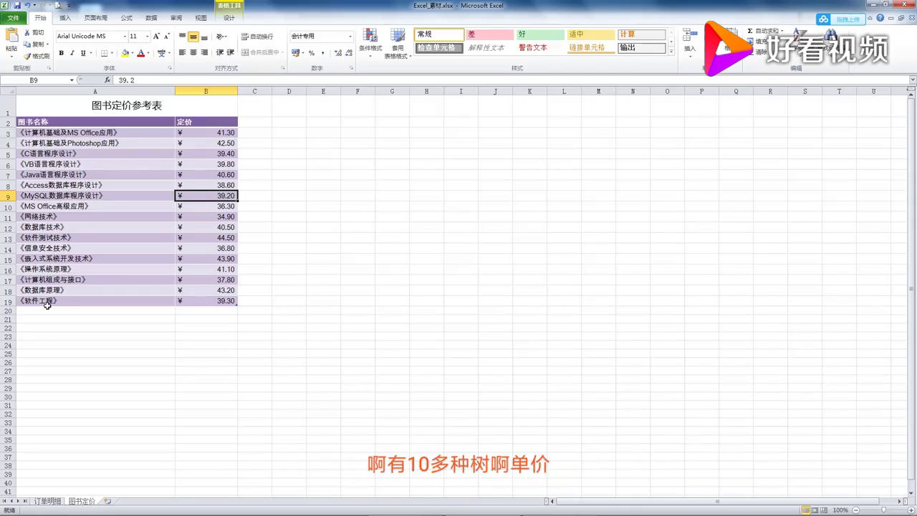
click(48, 501)
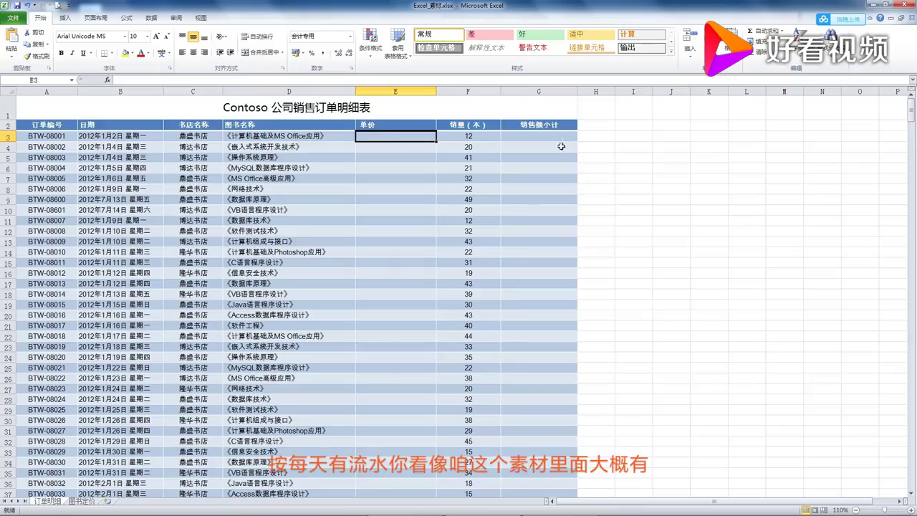
mouse_move(911, 109)
mouse_down()
mouse_move(913, 487)
mouse_move(911, 104)
mouse_up()
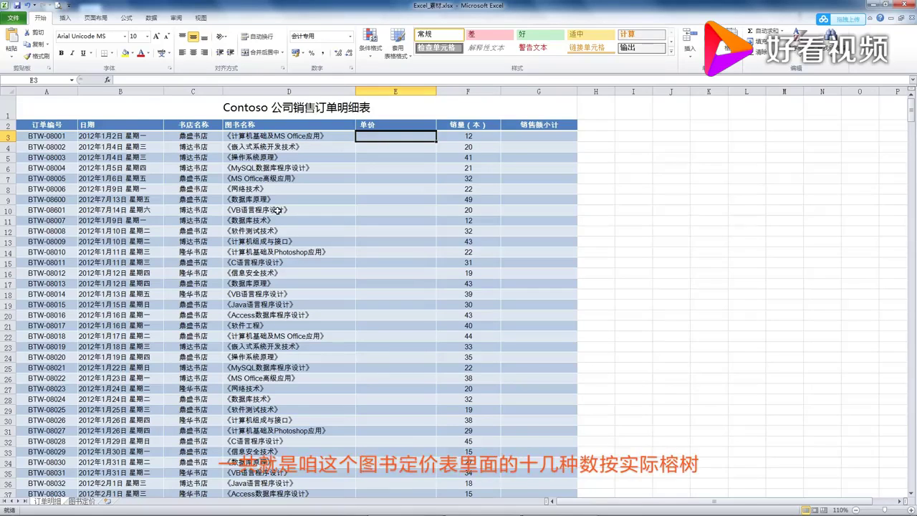
click(84, 503)
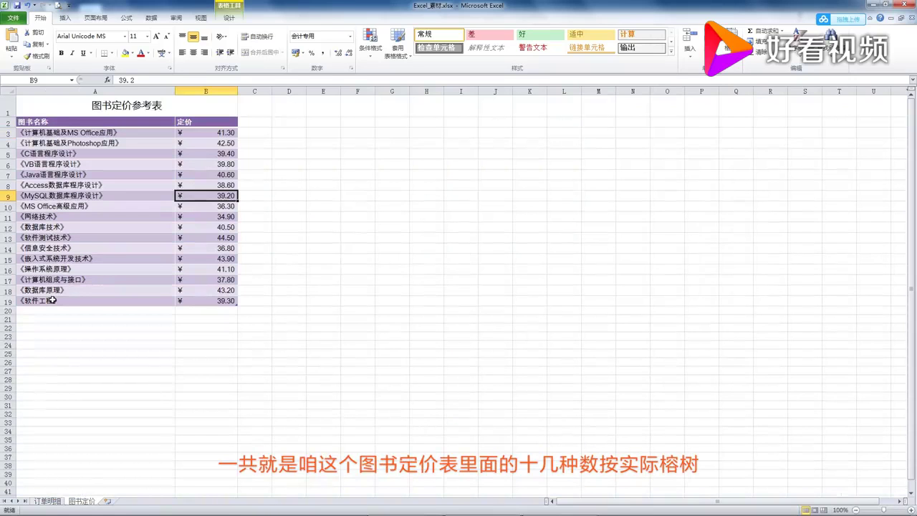
click(48, 501)
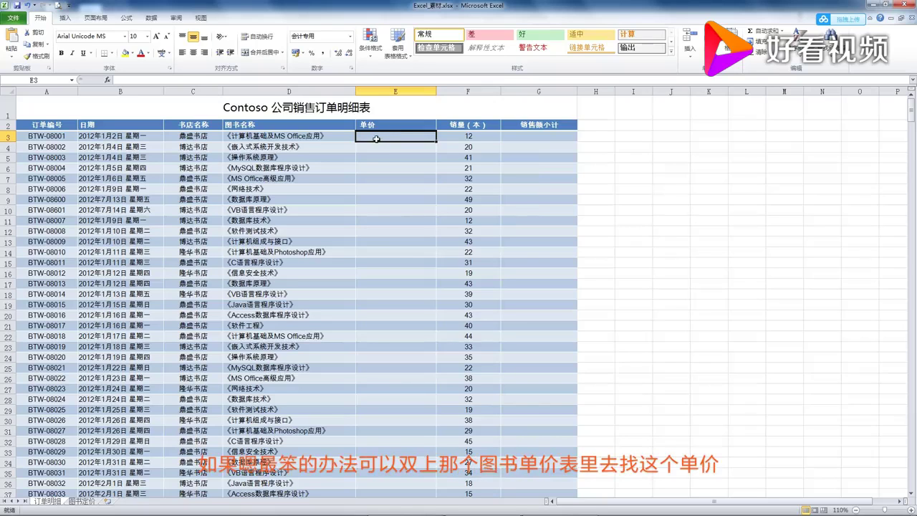
click(83, 501)
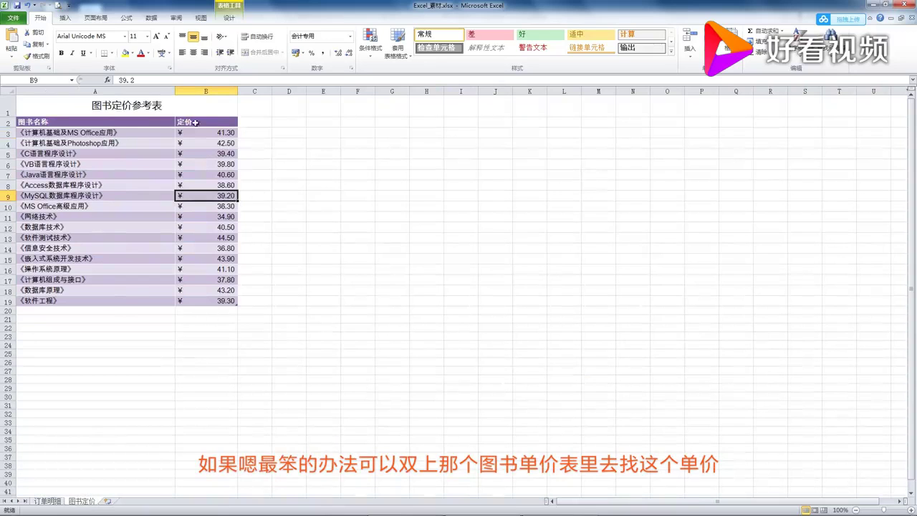
click(47, 501)
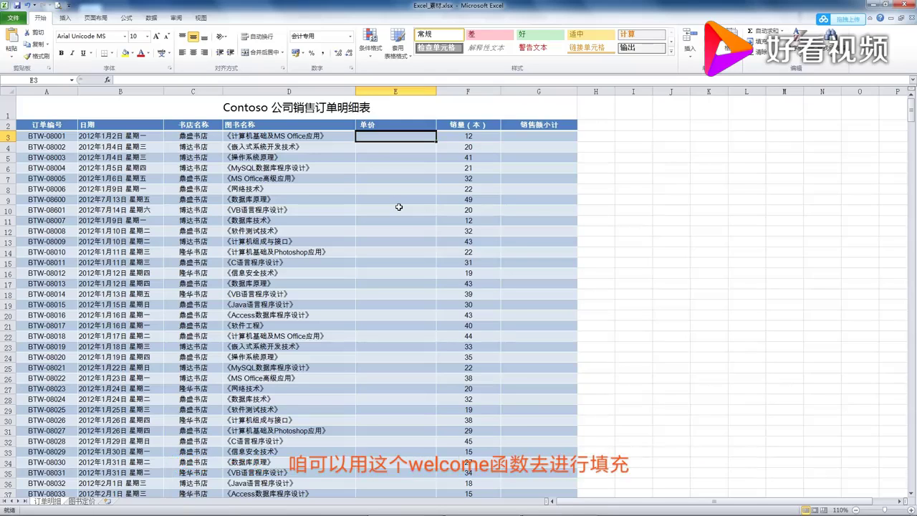
click(655, 220)
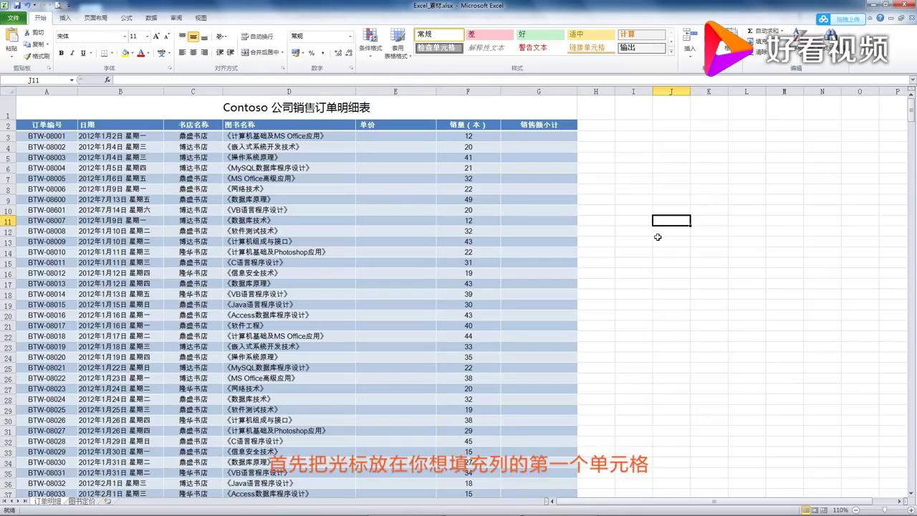
Insert a VLOOKUP function in cell E3 of the 单价 column with book name cell D3 as the lookup value
click(379, 136)
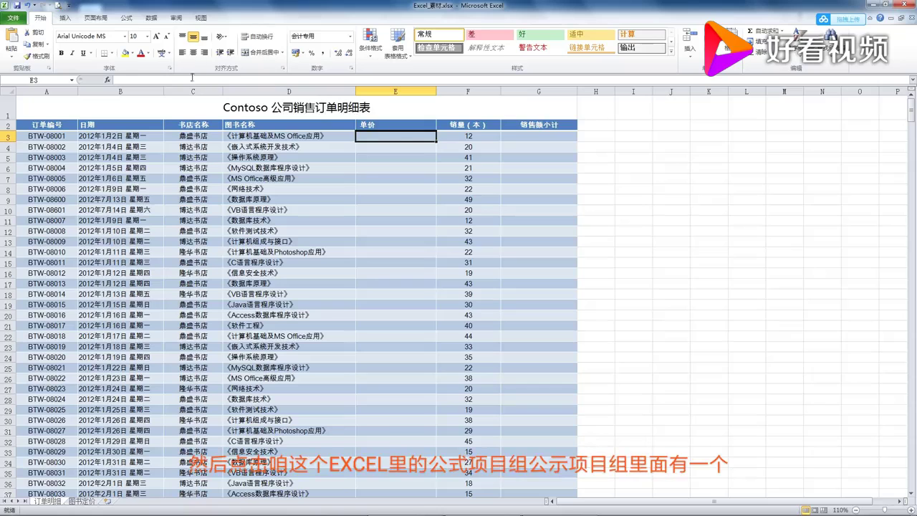
click(126, 18)
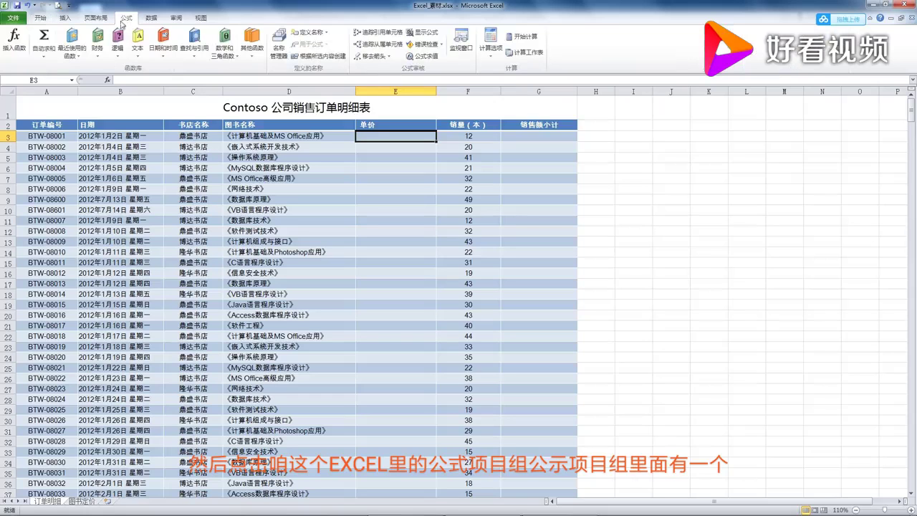
click(13, 44)
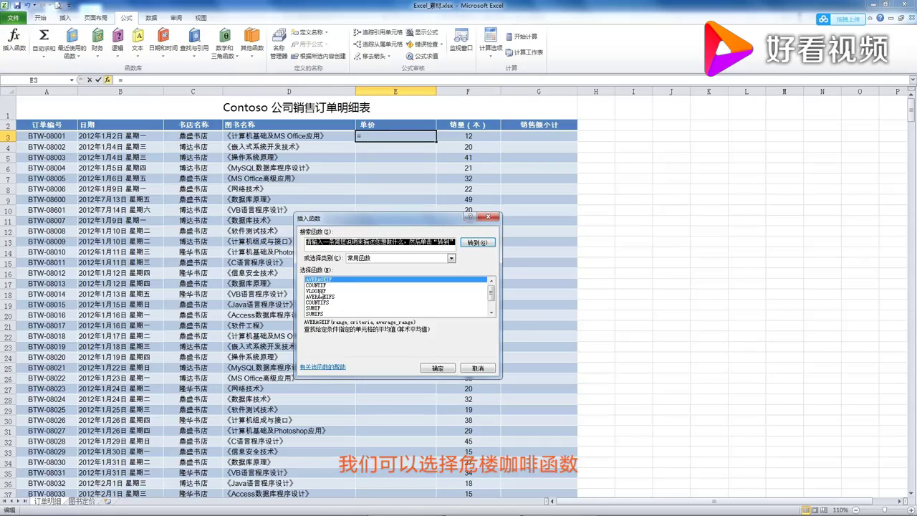
double_click(316, 290)
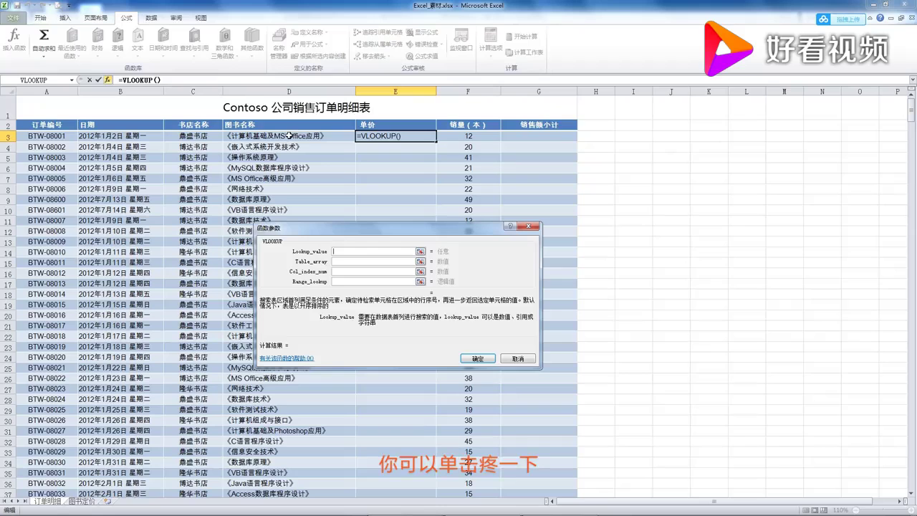
click(289, 135)
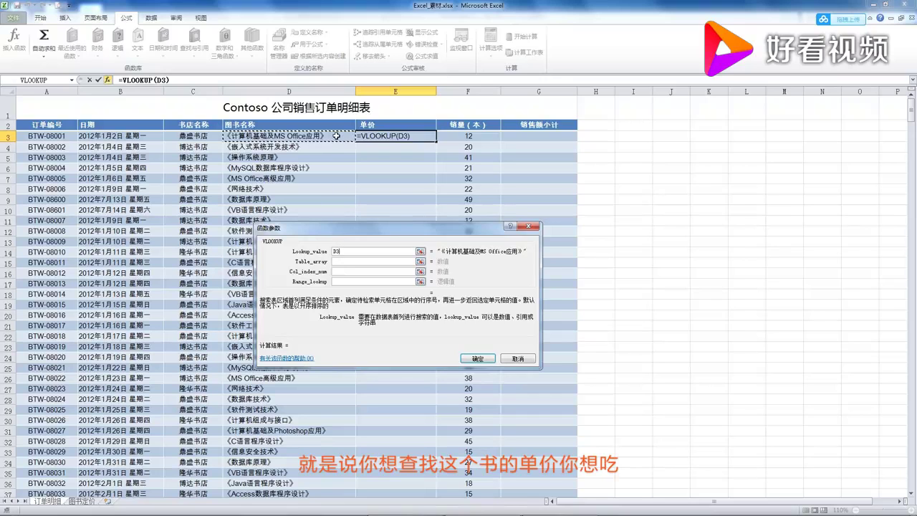
Set the VLOOKUP table array to the whole price table on the 图书定价 sheet, headers included (表2[#全部])
click(338, 262)
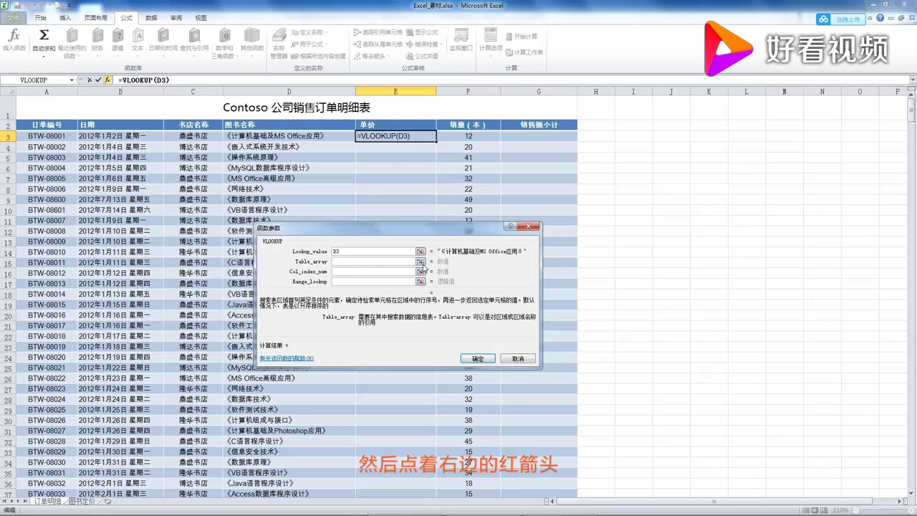
click(420, 262)
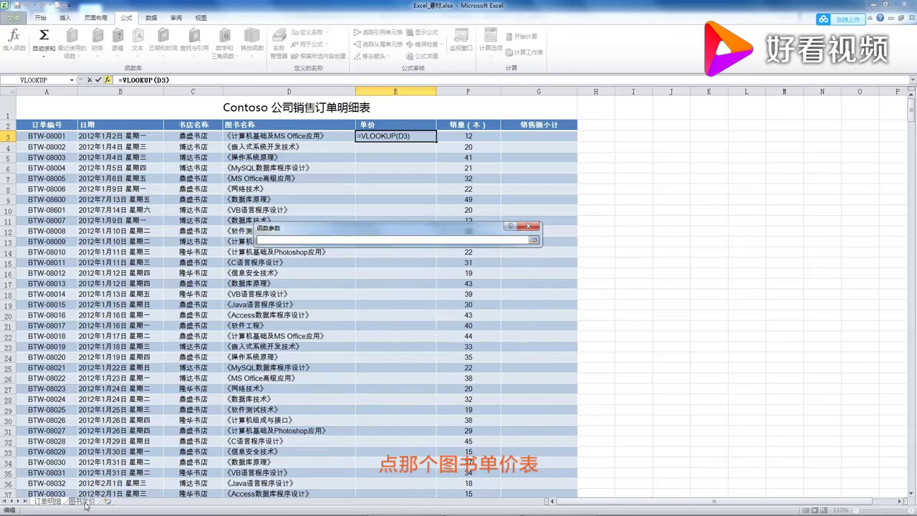
click(85, 505)
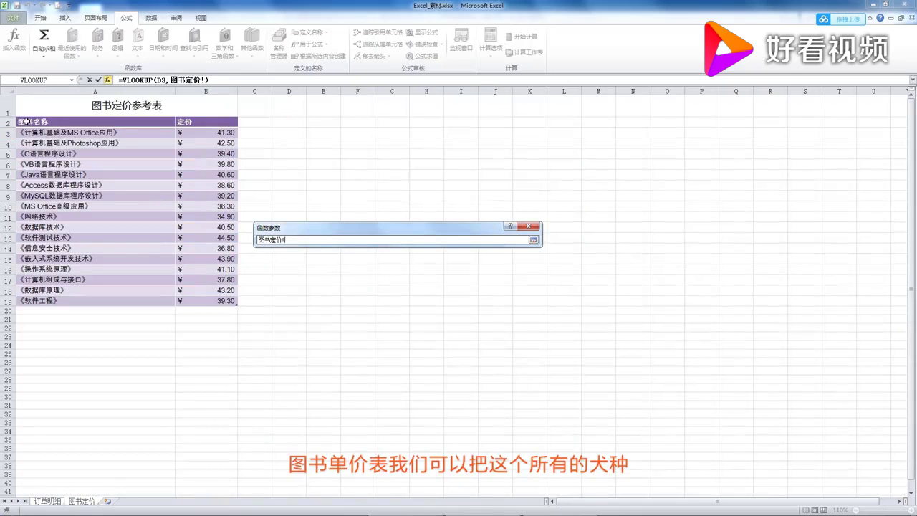
drag(24, 122, 268, 308)
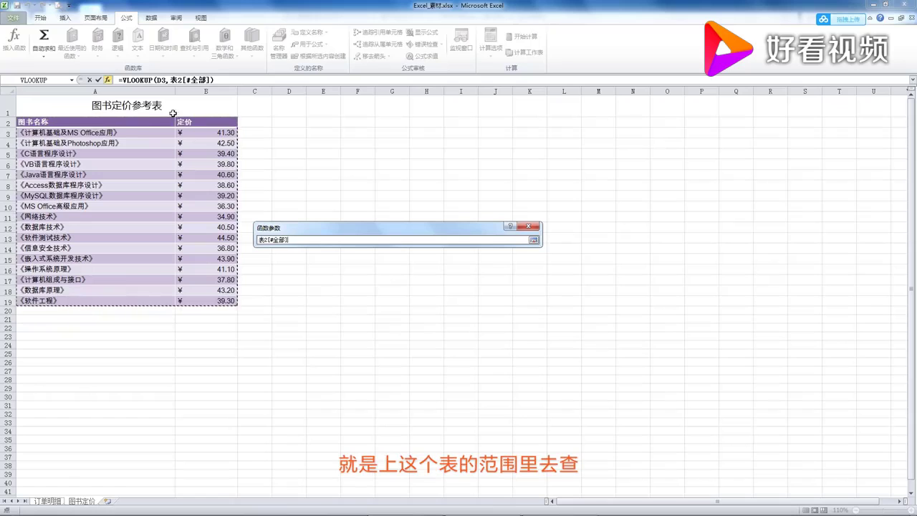
click(534, 241)
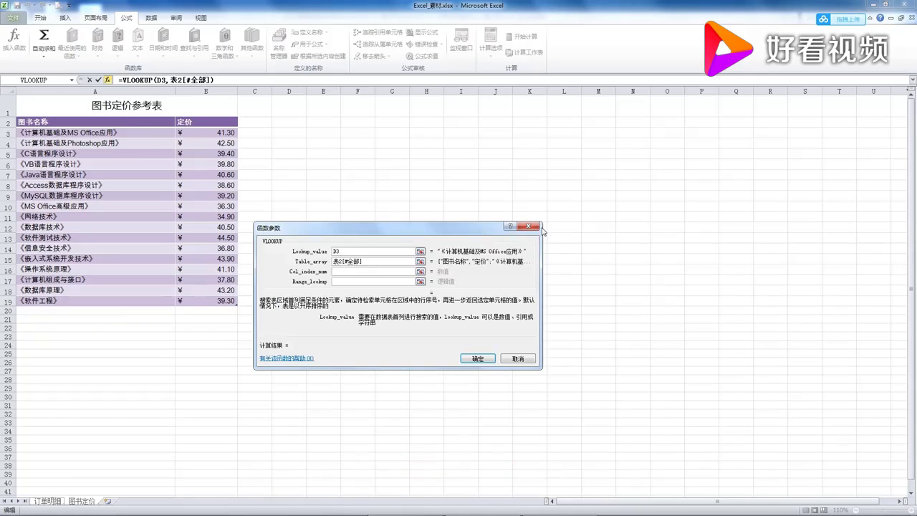
Set the VLOOKUP column index number to 2, so it returns the 定价 column
click(339, 272)
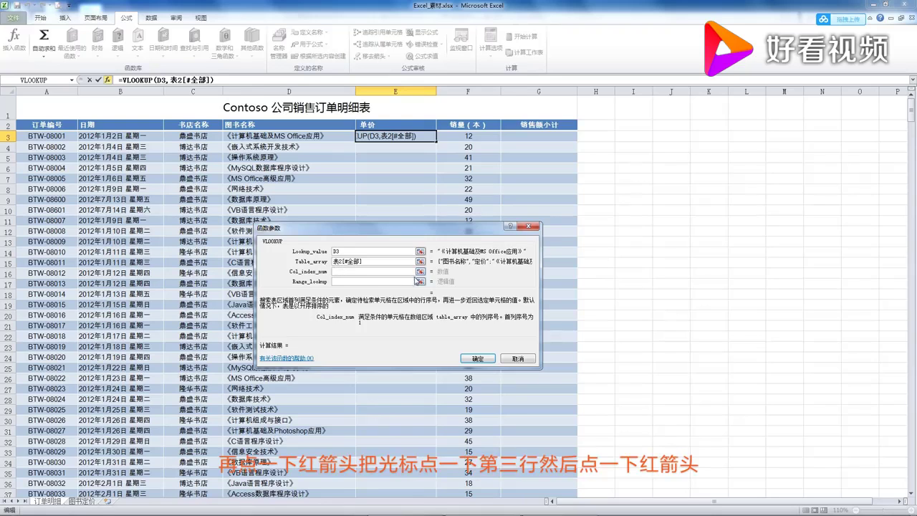
click(420, 272)
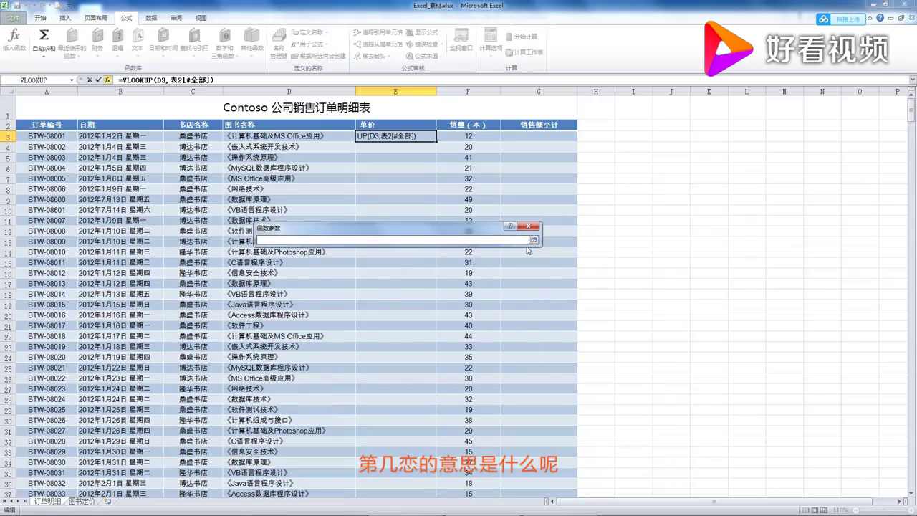
click(82, 502)
drag(295, 241, 256, 240)
key(BackSpace)
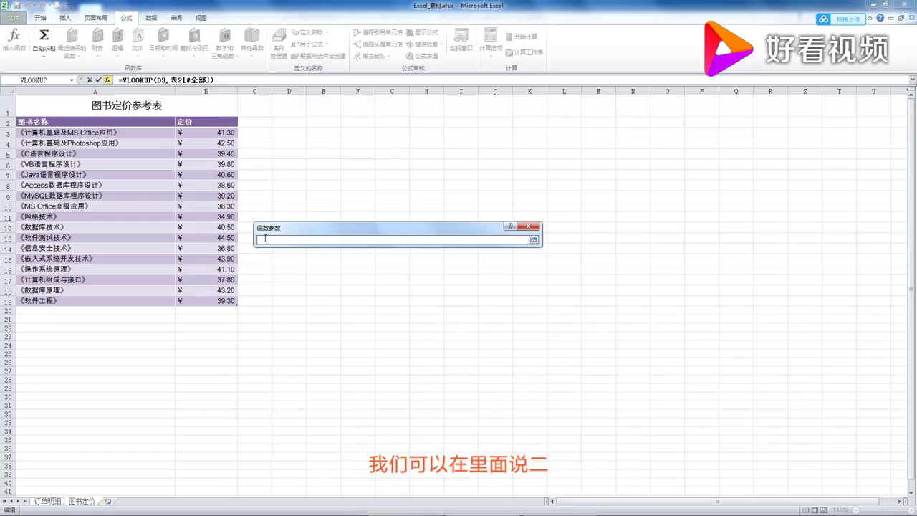
text(2)
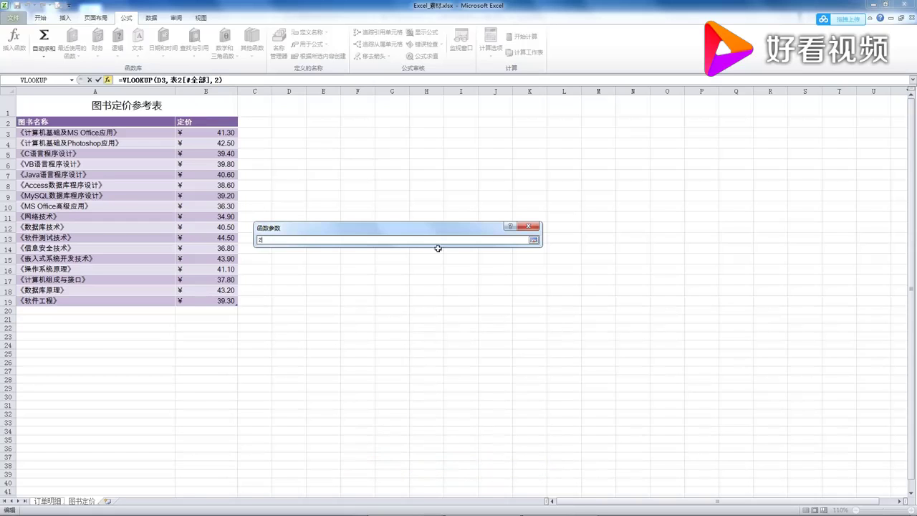
click(533, 241)
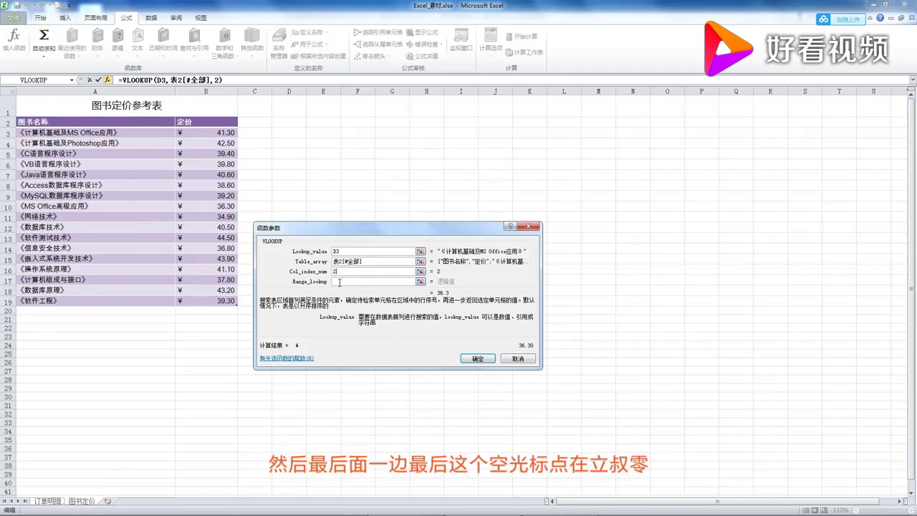
Set the VLOOKUP range lookup to 0 for an exact match and complete the formula in E3
click(340, 282)
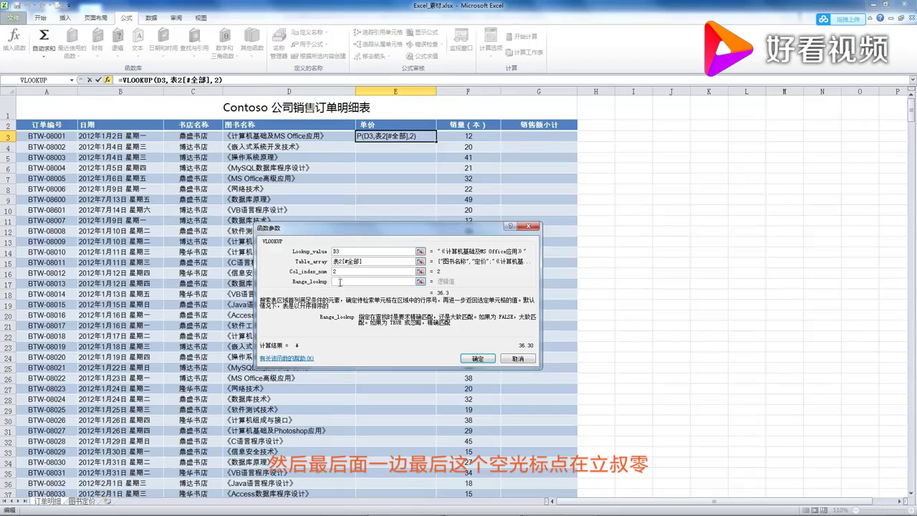
text(0)
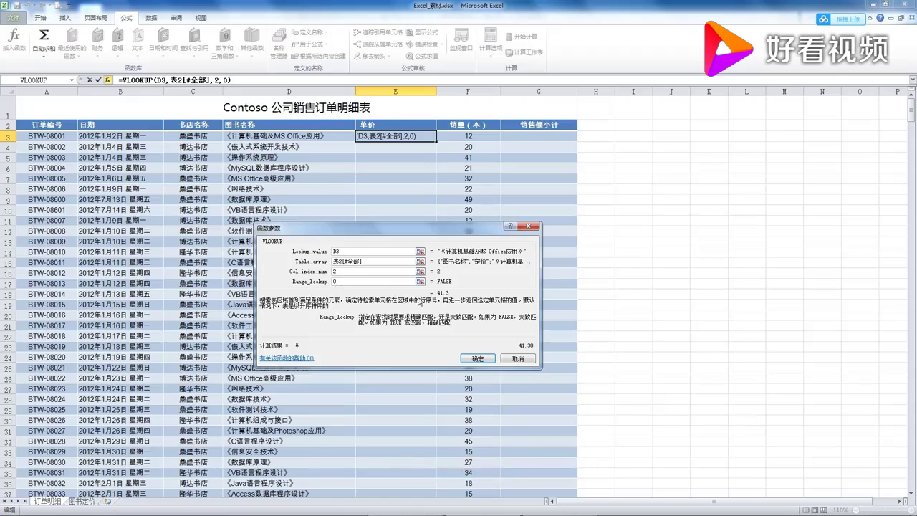
click(479, 359)
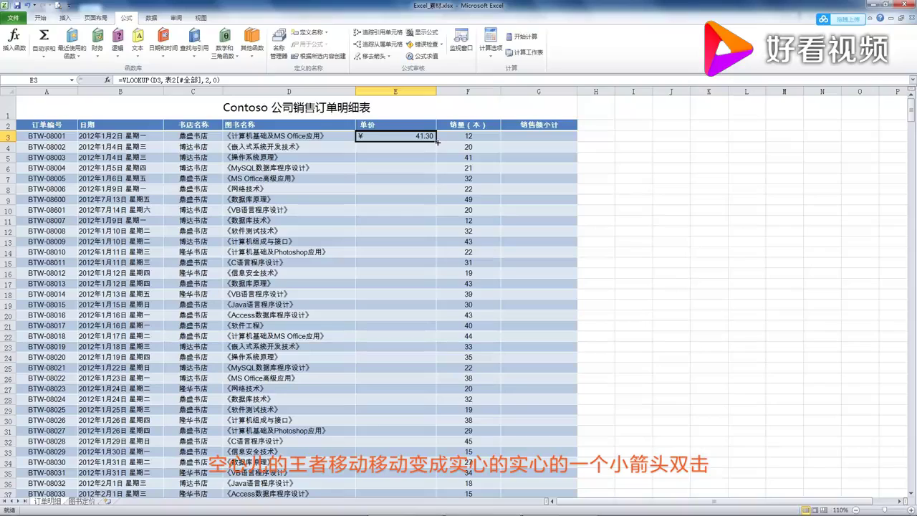
Fill the E3 formula down the whole 单价 column and check the filled prices
double_click(437, 142)
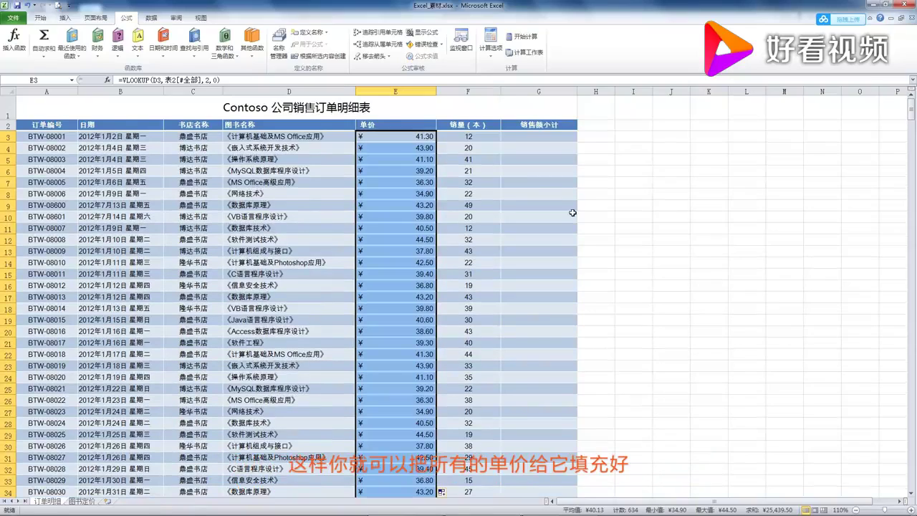
scroll(560, 213, down, 3)
scroll(561, 213, down, 20)
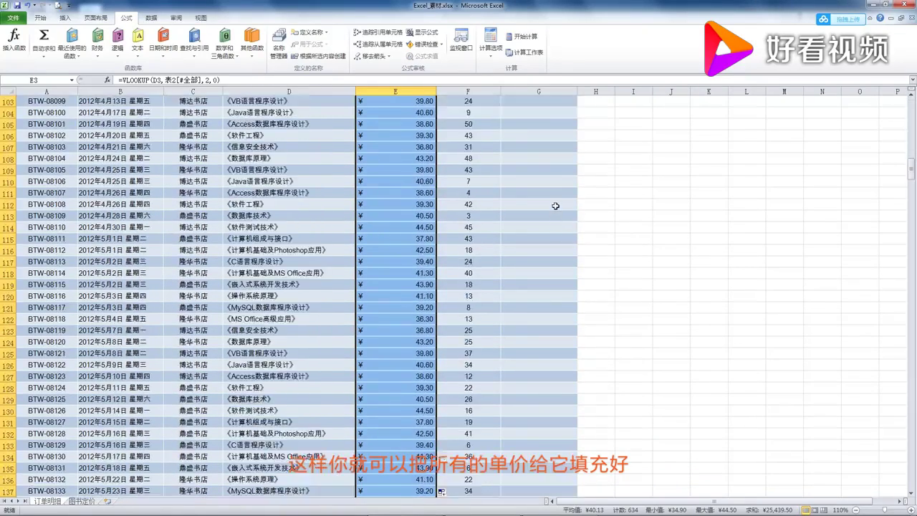
scroll(555, 207, down, 20)
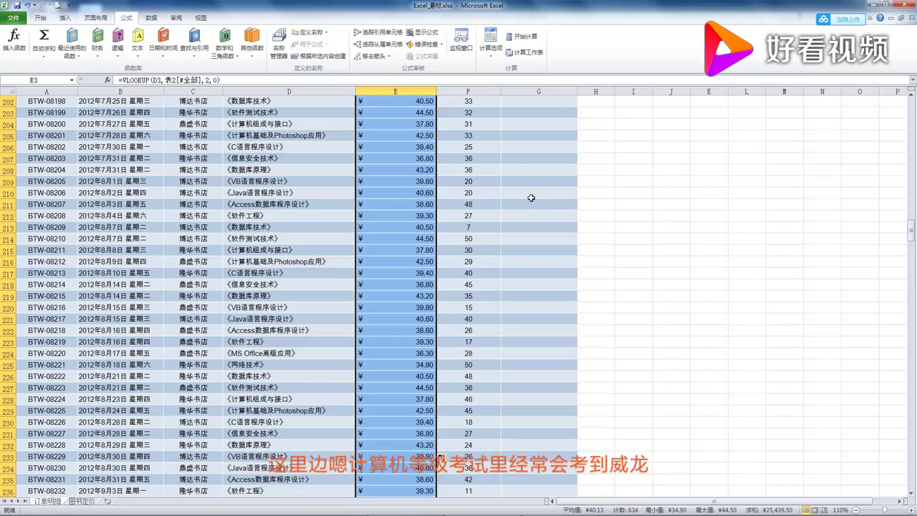
scroll(531, 198, up, 20)
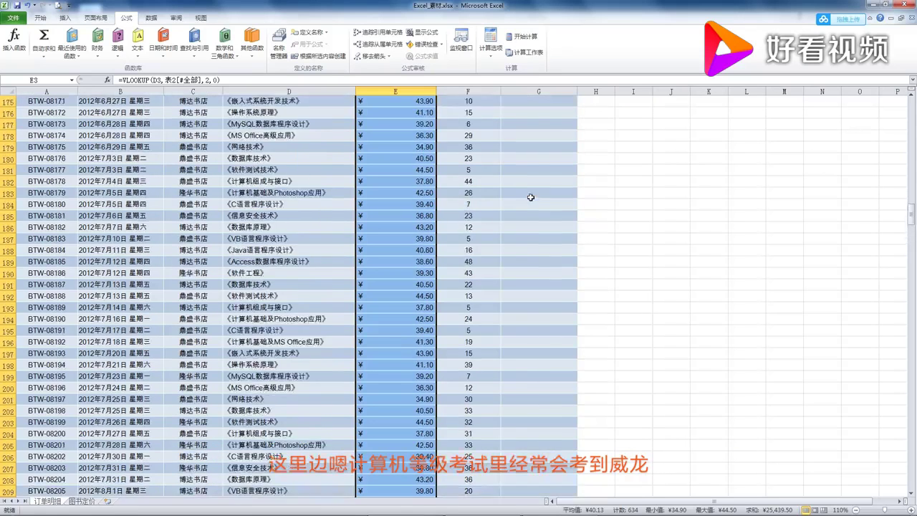
scroll(536, 193, up, 20)
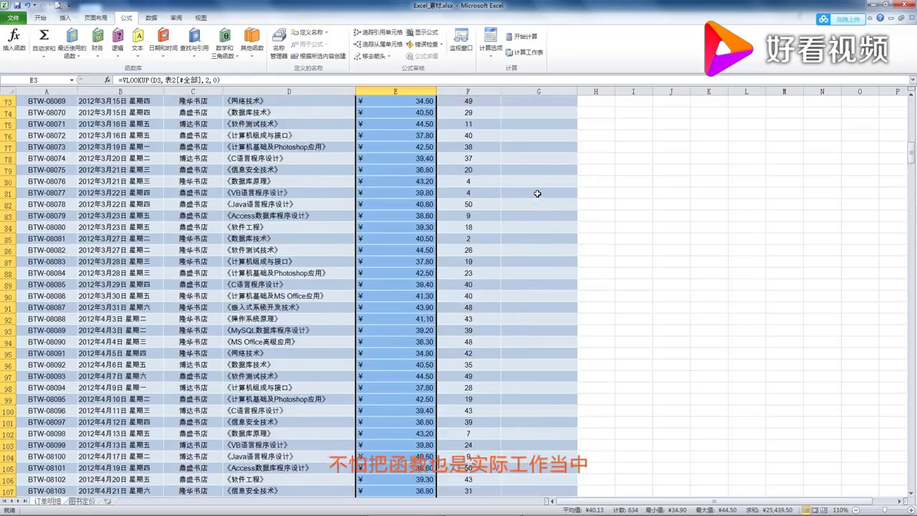